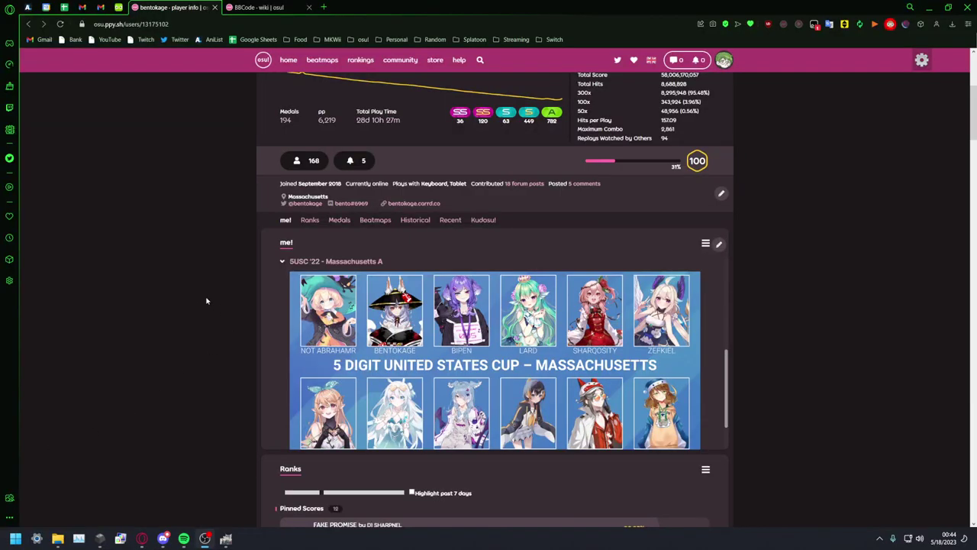
# - Look over the BBCode wiki's Imagemap entry and test the clickable player links in the profile's existing team image
pyautogui.click(251, 8)
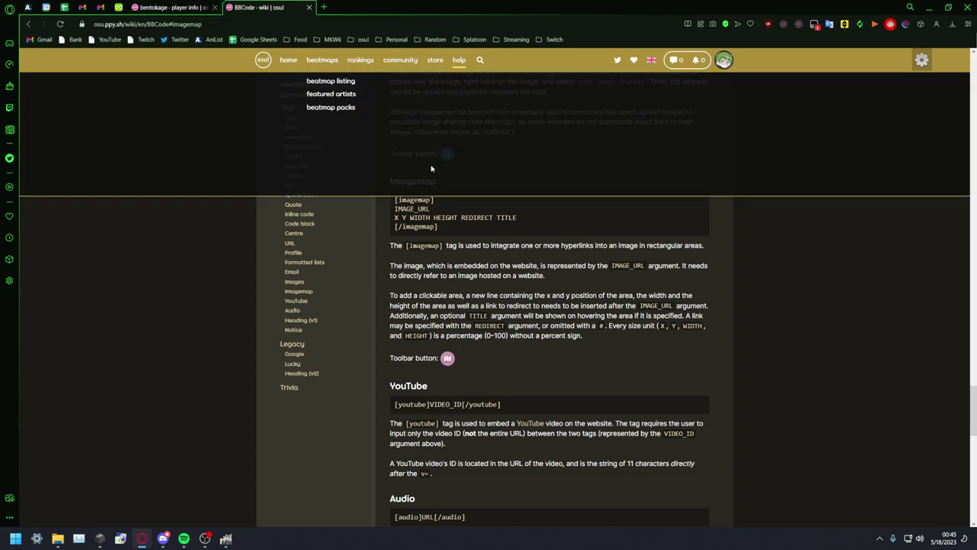
pyautogui.click(183, 7)
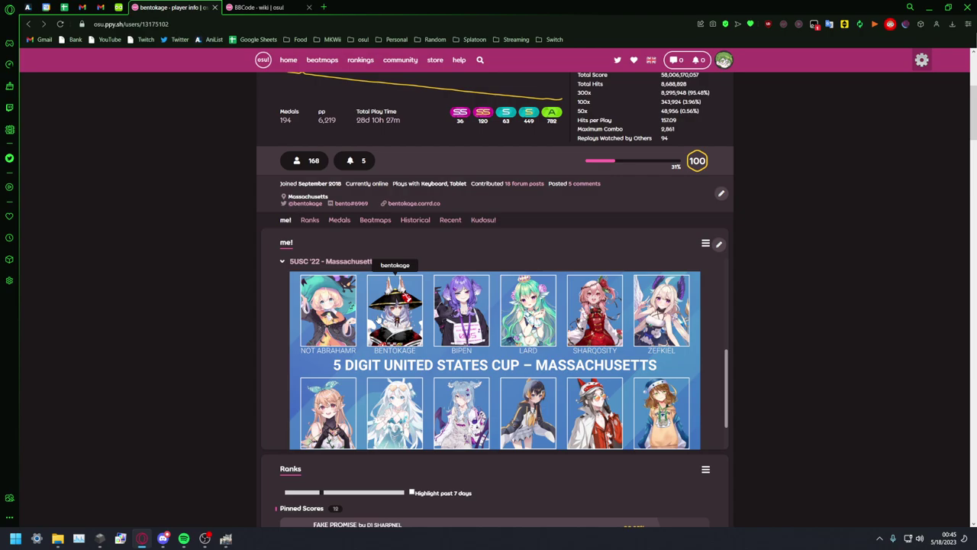
pyautogui.middleClick(528, 278)
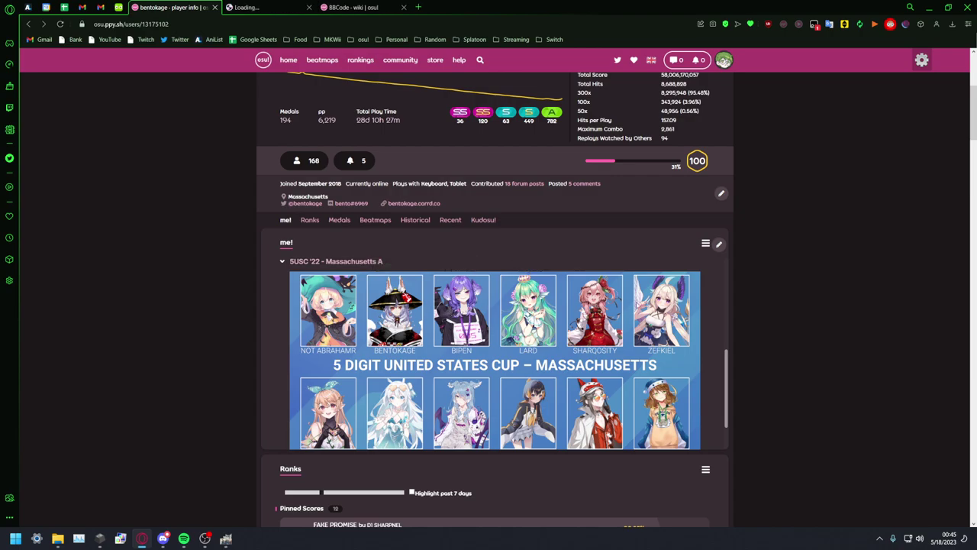
pyautogui.middleClick(601, 408)
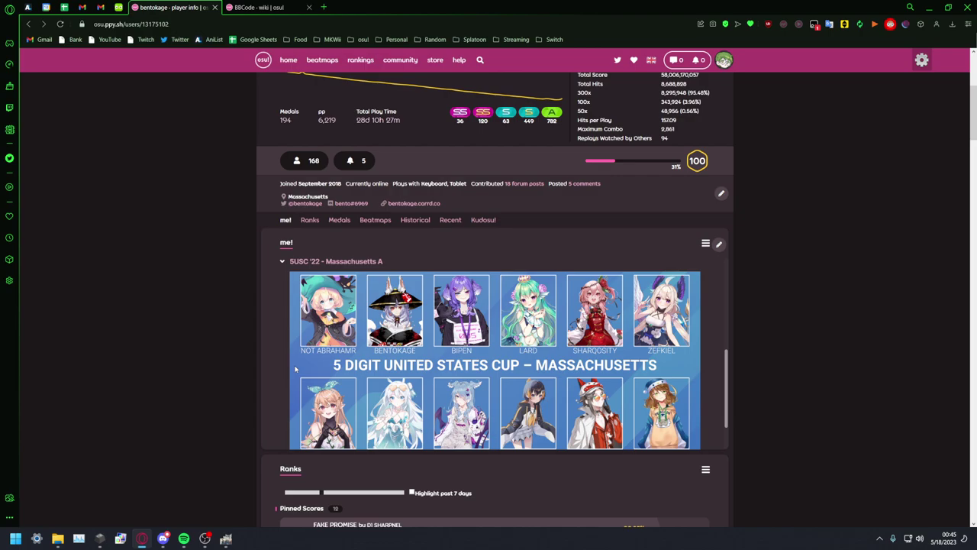
pyautogui.click(268, 9)
pyautogui.click(188, 4)
# - Open the profile's me! section for editing and insert several blank lines above the "5USC '22 - Massachusetts A" box
pyautogui.click(719, 245)
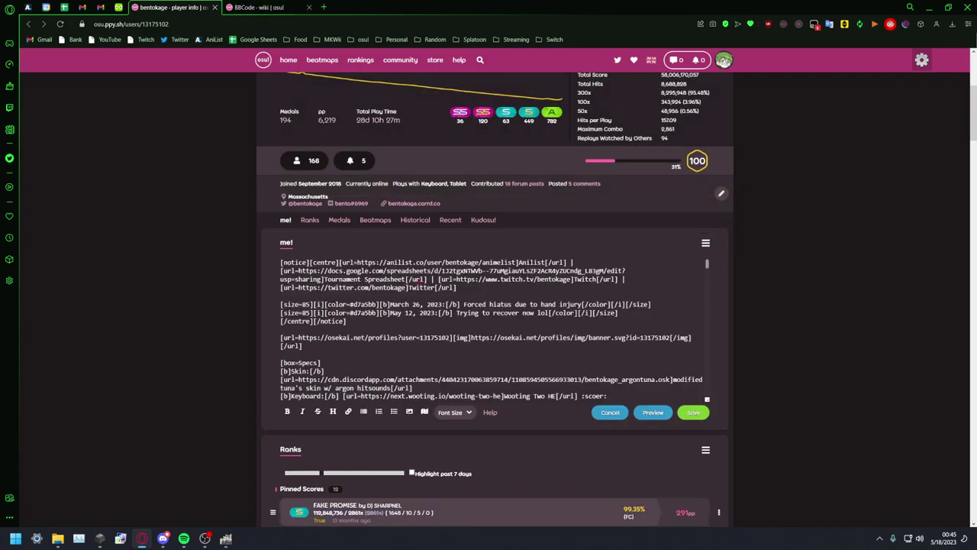
pyautogui.scroll(-5, 492, 328)
pyautogui.scroll(-10, 493, 328)
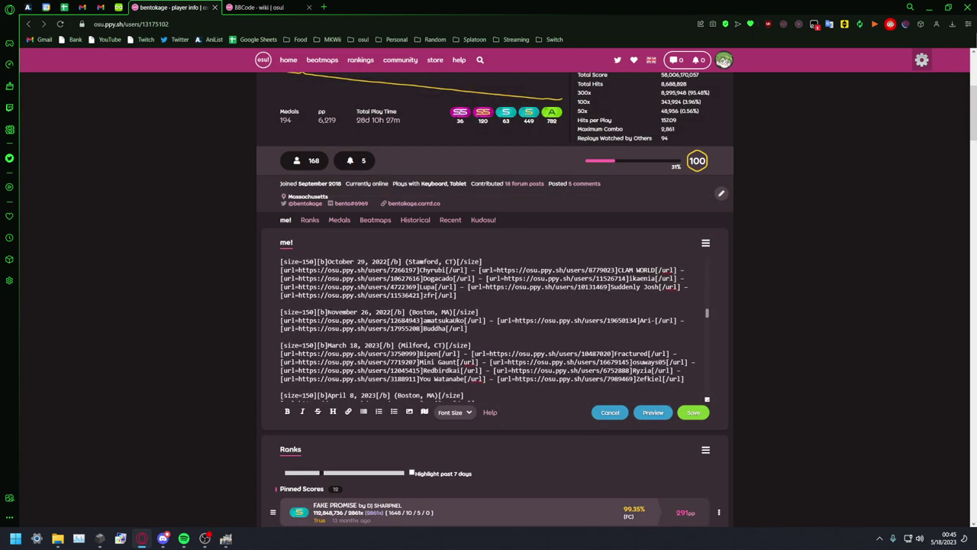
pyautogui.scroll(2, 492, 328)
pyautogui.scroll(-3, 352, 318)
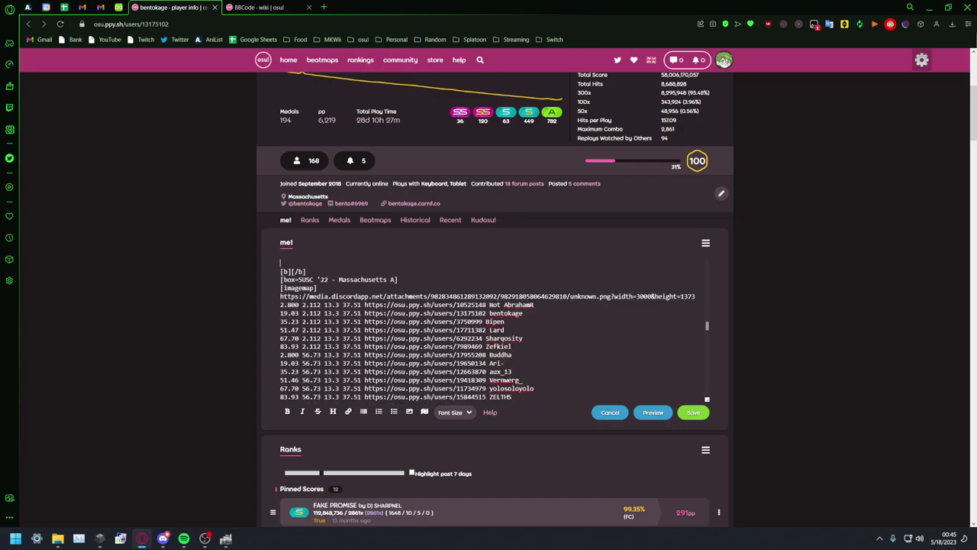
pyautogui.press('Return')
pyautogui.press('Return')
pyautogui.press('Return')
pyautogui.press('Return')
pyautogui.press('Return')
pyautogui.press('Return')
pyautogui.press('Return')
pyautogui.scroll(1, 351, 318)
pyautogui.click(308, 327)
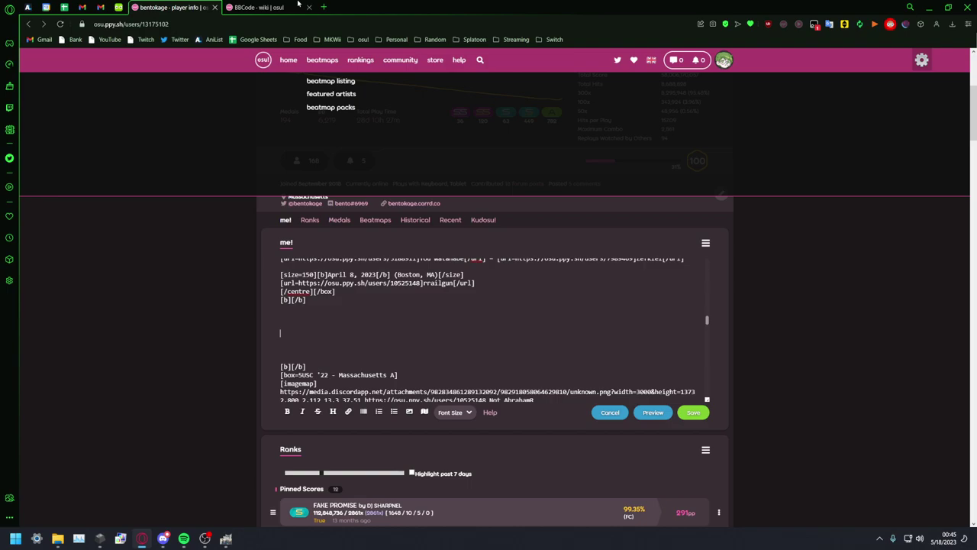
# - Review the Imagemap syntax on the BBCode wiki page, covering the X, Y, WIDTH, HEIGHT, REDIRECT and TITLE arguments and their percentage units
pyautogui.click(260, 7)
pyautogui.moveTo(524, 217); pyautogui.dragTo(454, 217)
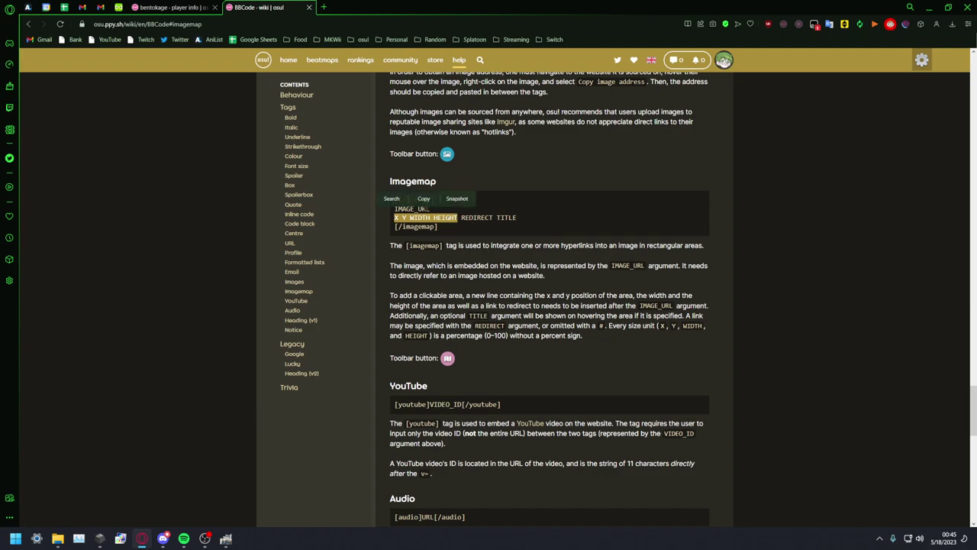
pyautogui.click(458, 217)
pyautogui.moveTo(447, 335); pyautogui.dragTo(510, 335)
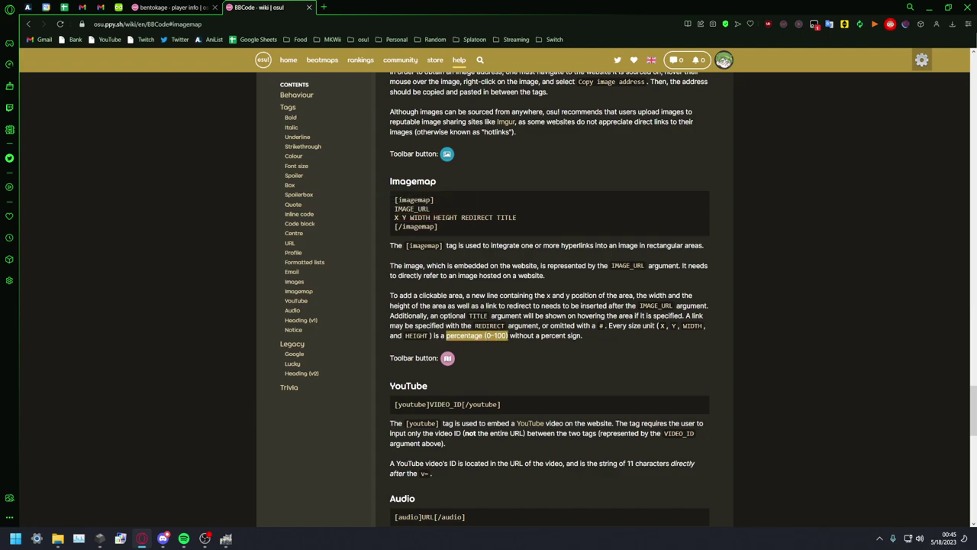
pyautogui.click(541, 259)
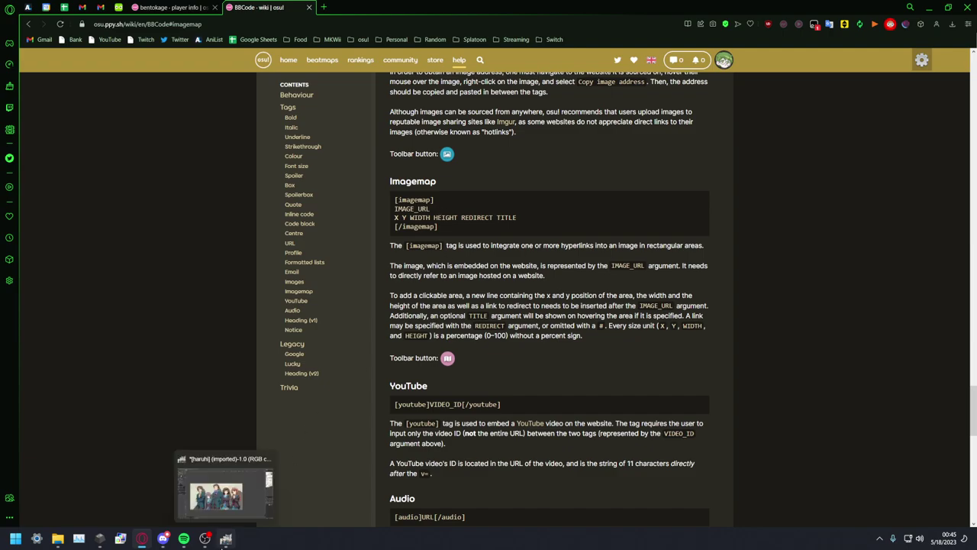
pyautogui.click(222, 544)
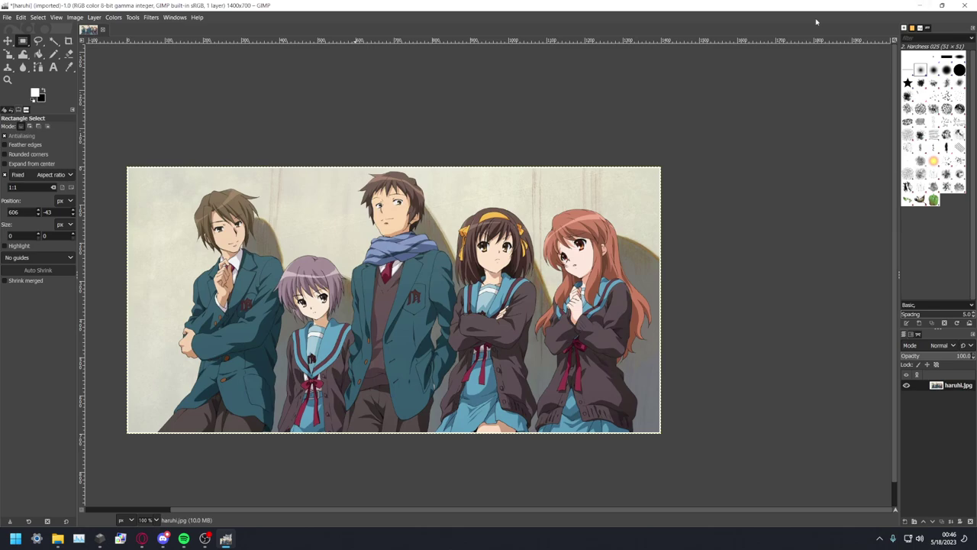
pyautogui.click(923, 6)
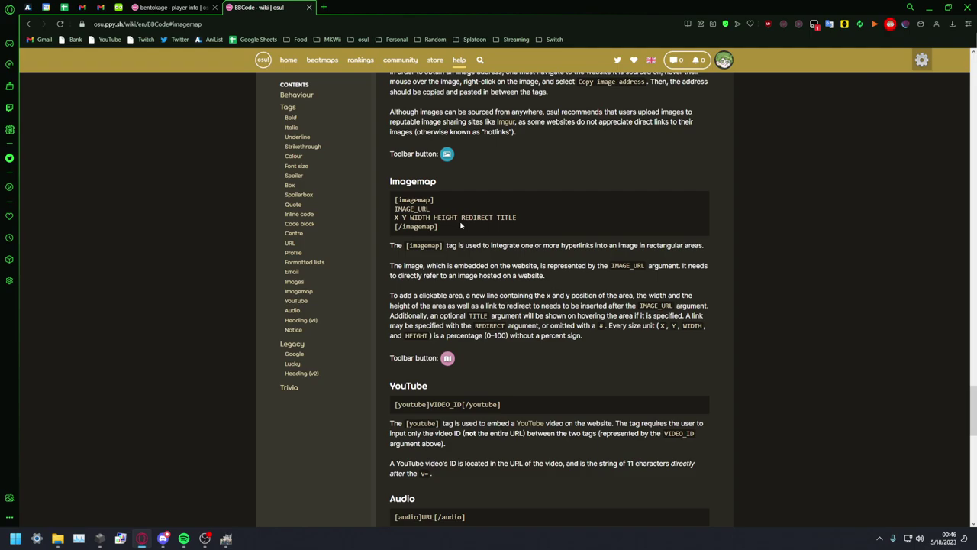
pyautogui.doubleClick(473, 218)
pyautogui.doubleClick(499, 218)
pyautogui.click(478, 236)
pyautogui.click(170, 7)
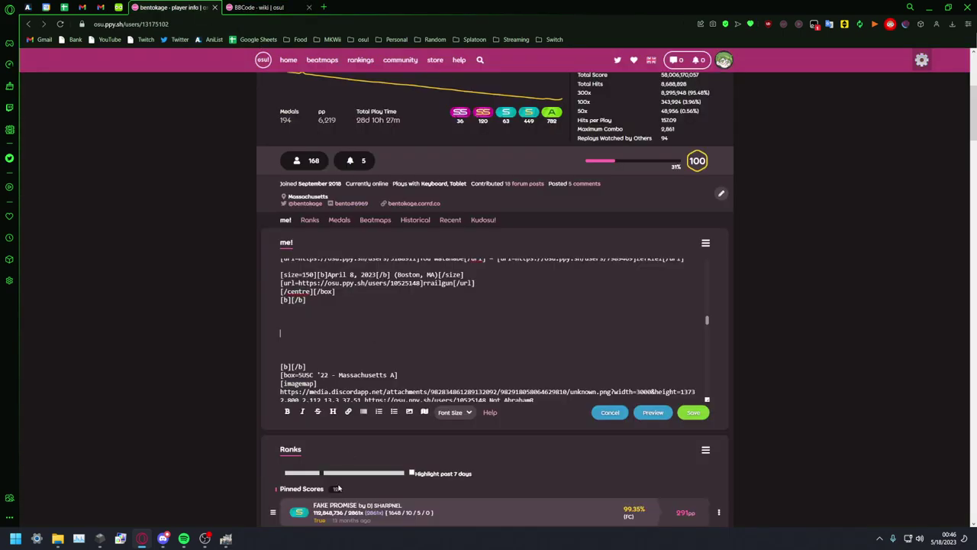
# - Insert an imagemap template in the blank space, using the haruhi.jpg Discord link without size parameters, and delete the example area line
pyautogui.click(226, 538)
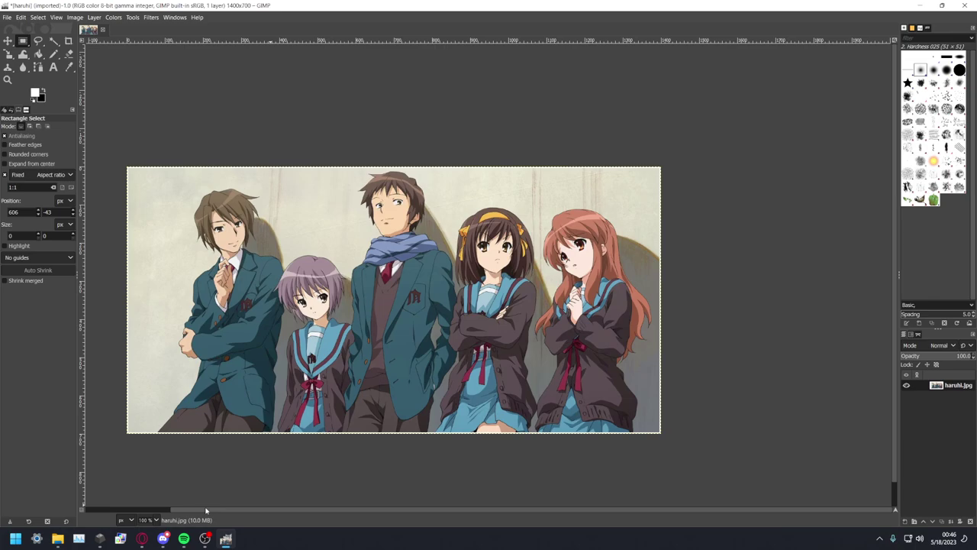
pyautogui.click(142, 538)
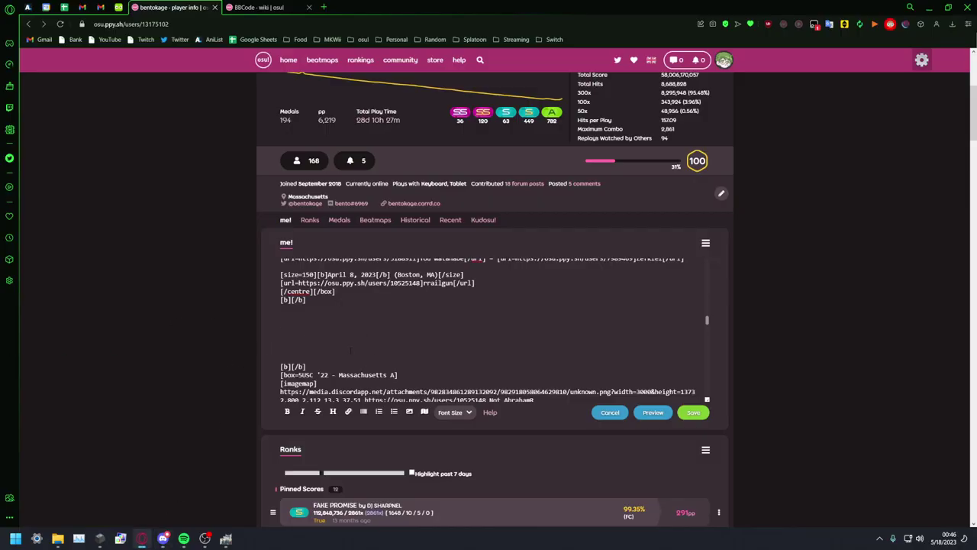
pyautogui.click(425, 412)
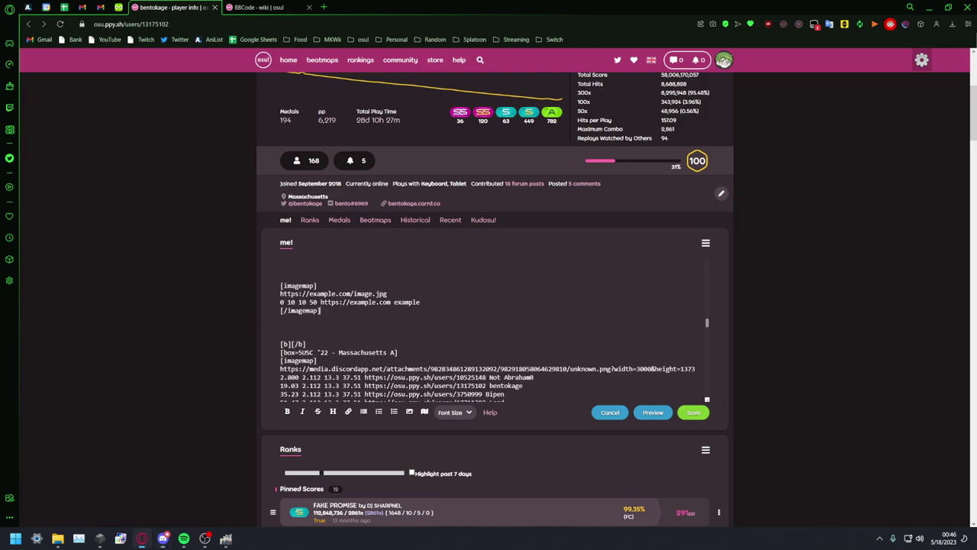
pyautogui.hotkey('shift', 'Home')
pyautogui.hotkey('ctrl', 'v')
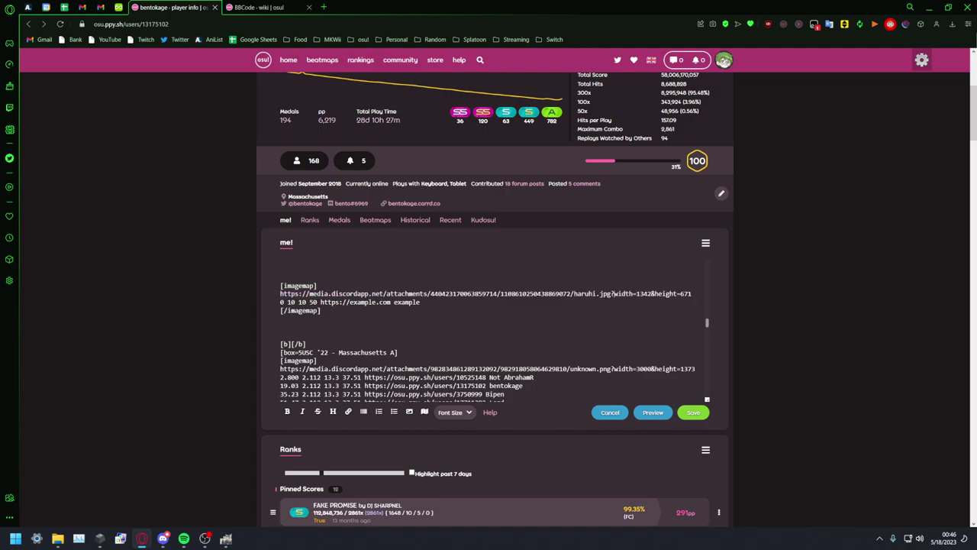
pyautogui.hotkey('shift', 'End')
pyautogui.press('BackSpace')
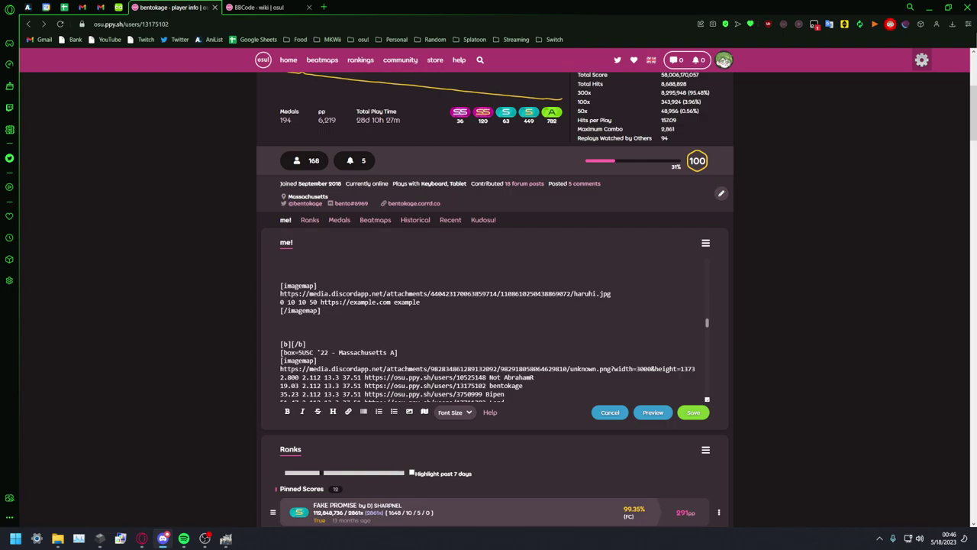
pyautogui.moveTo(281, 302); pyautogui.dragTo(420, 302)
pyautogui.press('BackSpace')
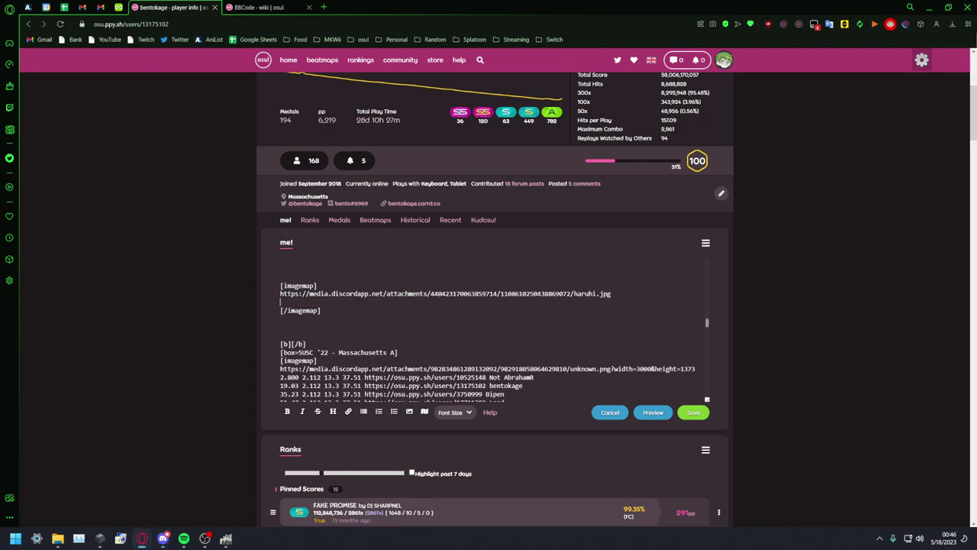
# - Switch to GIMP and draw a square selection of about 247 × 247 px around the head of the girl with the yellow headband
pyautogui.moveTo(226, 538)
pyautogui.click(217, 492)
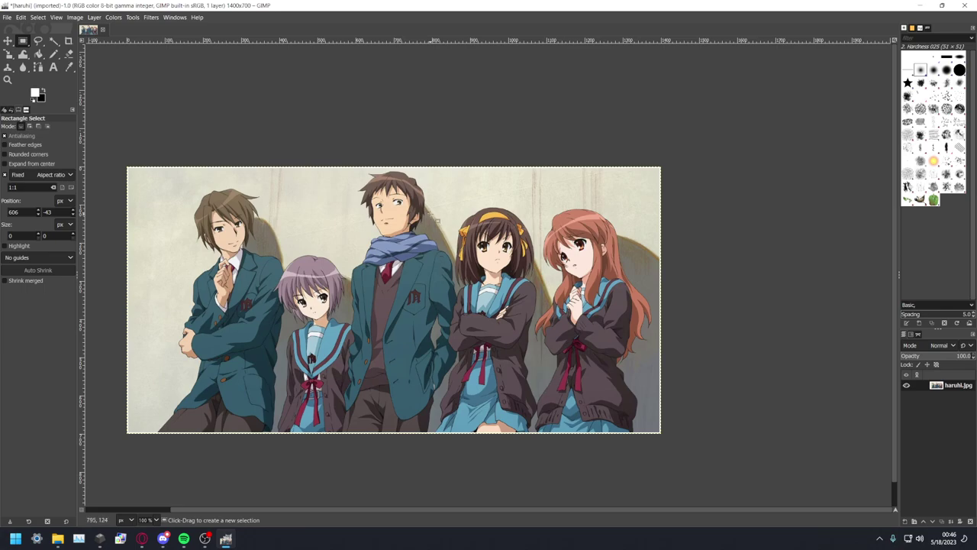
pyautogui.scroll(1, 499, 231)
pyautogui.scroll(-1, 498, 231)
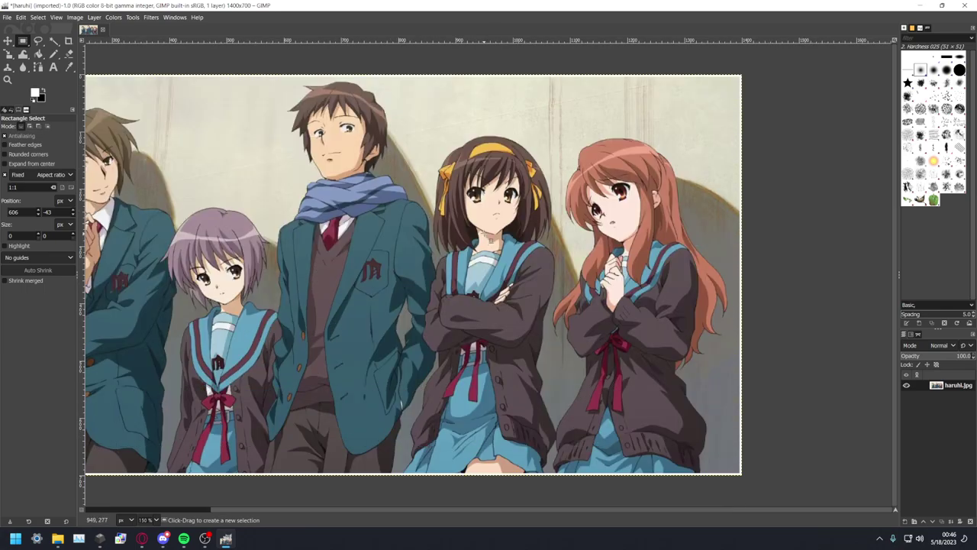
pyautogui.moveTo(415, 130); pyautogui.dragTo(526, 211)
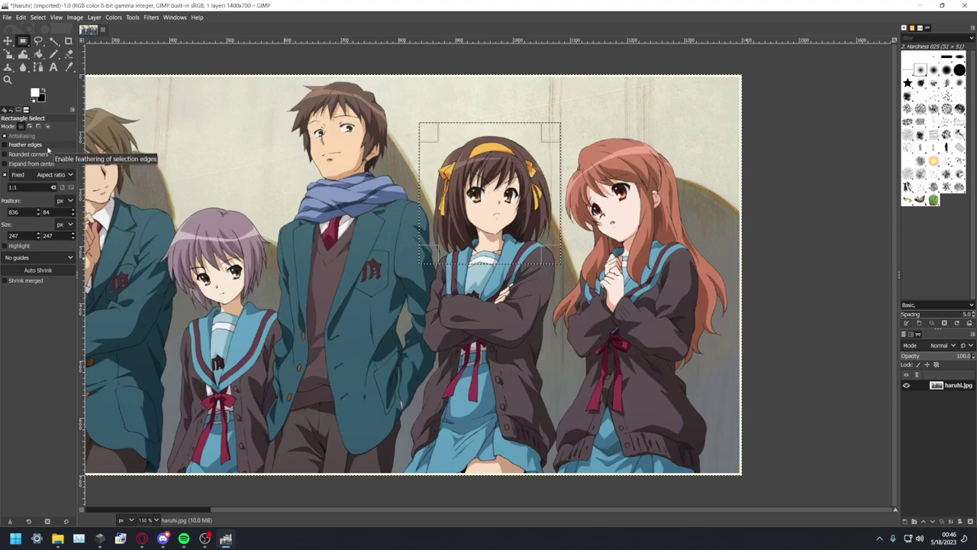
# - Set the selection's position and size units to percent and nudge the selection to about 59.79, 11.71
pyautogui.click(6, 111)
pyautogui.click(19, 111)
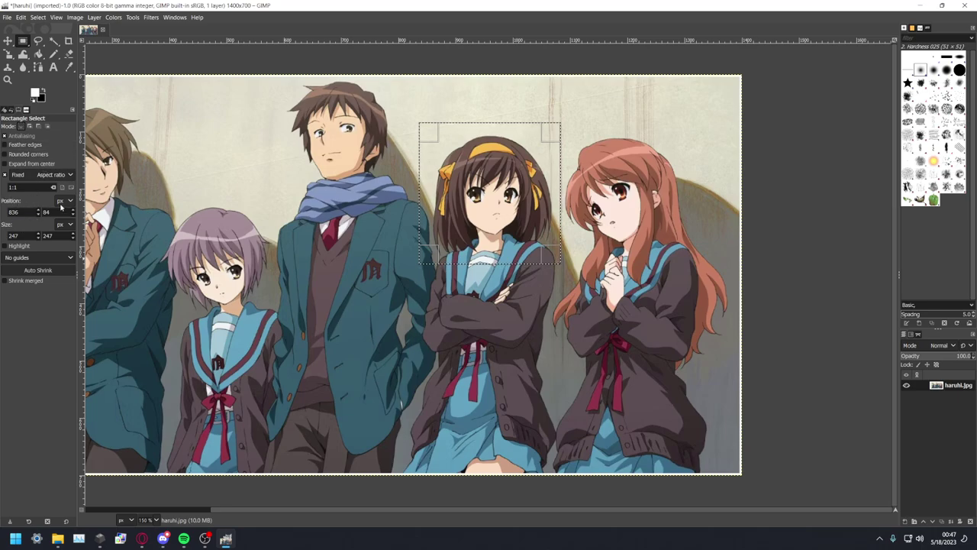
pyautogui.click(64, 203)
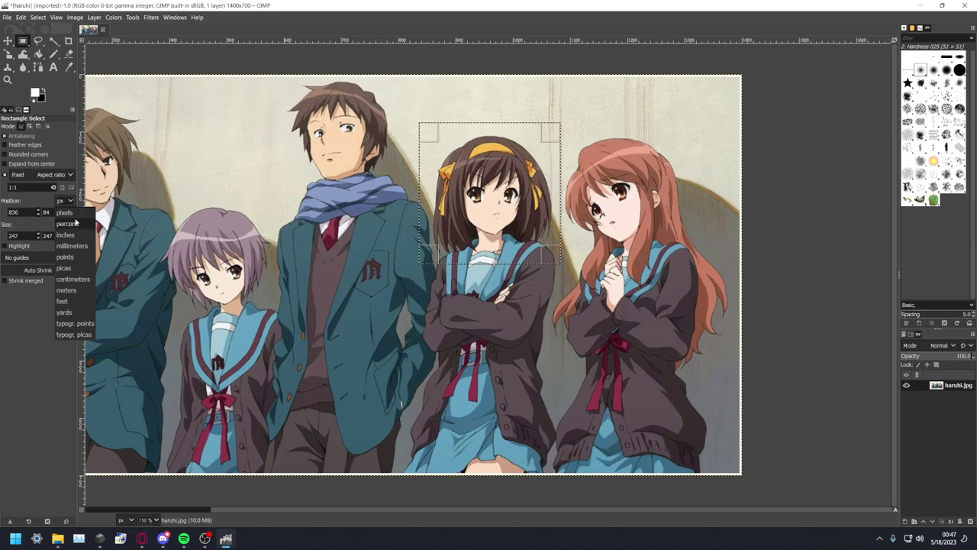
pyautogui.click(74, 225)
pyautogui.click(67, 223)
pyautogui.click(69, 246)
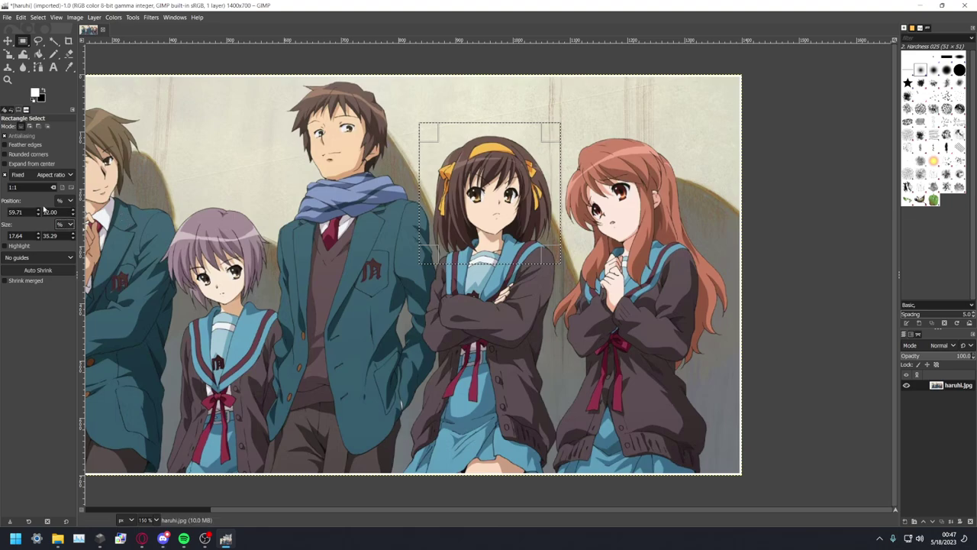
pyautogui.moveTo(485, 204); pyautogui.dragTo(488, 204)
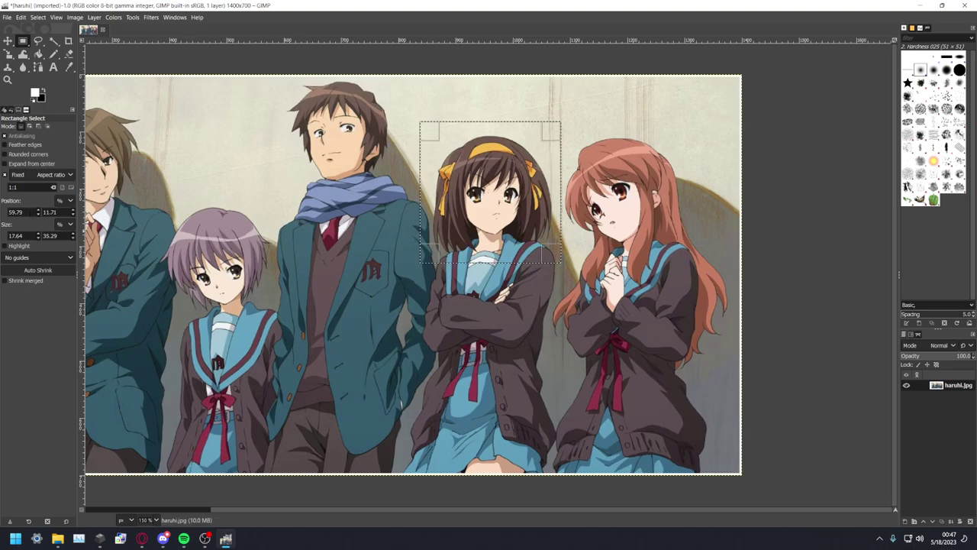
# - Copy the GIMP selection's position into the profile's new imagemap as the X and Y values 59.79 11.71
pyautogui.click(15, 211)
pyautogui.hotkey('alt', 'Tab')
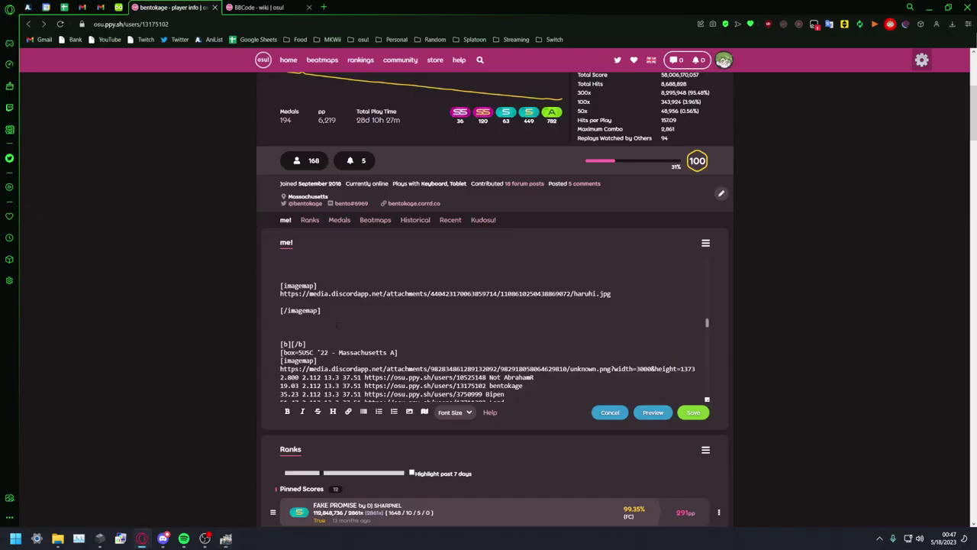
pyautogui.write('79,')
pyautogui.hotkey('alt', 'Tab')
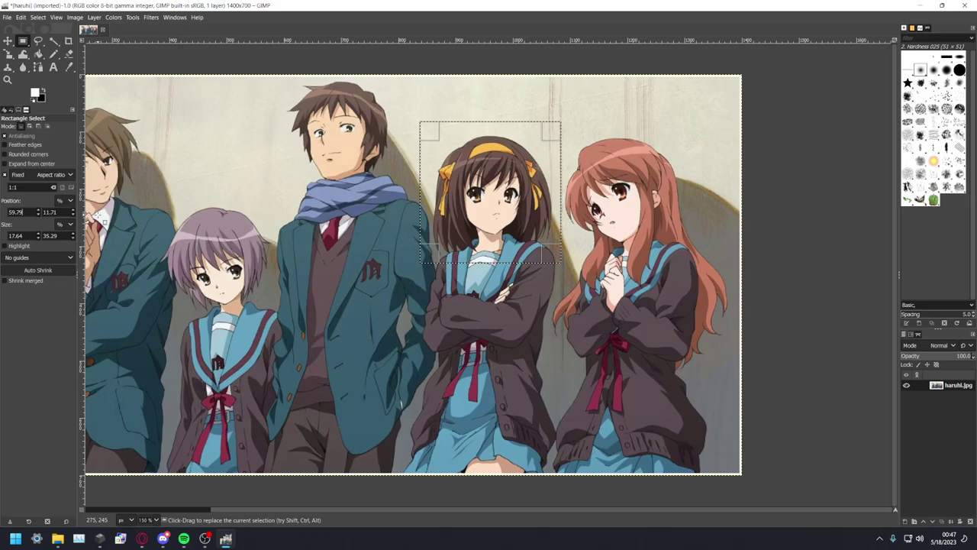
pyautogui.hotkey('alt', 'Tab')
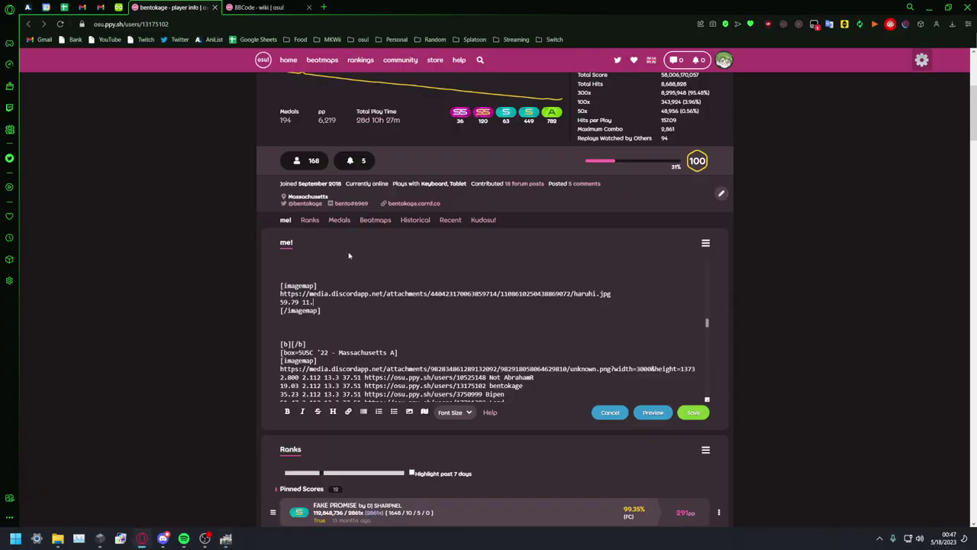
pyautogui.hotkey('alt', 'Tab')
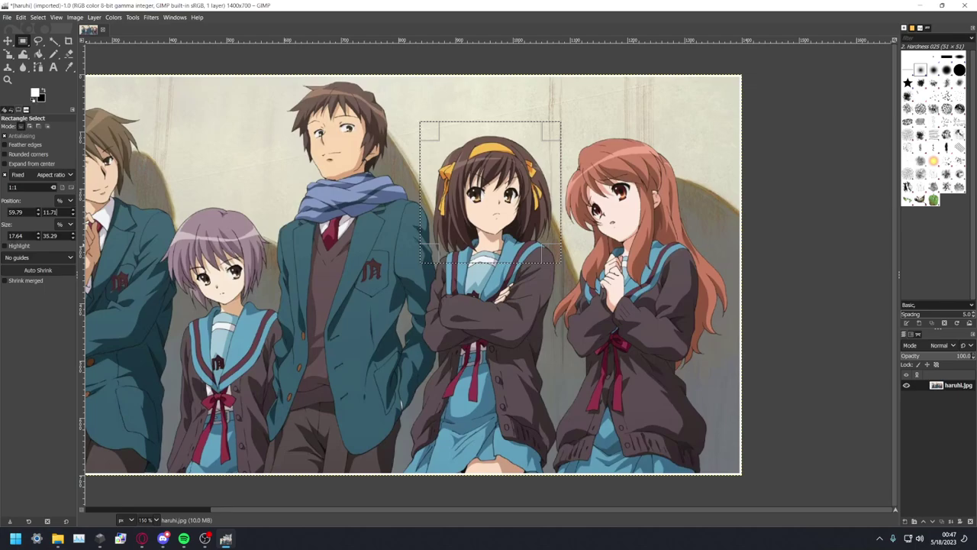
# - Add the GIMP selection's size to the same imagemap line as the width and height values 17.64 35.29
pyautogui.moveTo(23, 236); pyautogui.dragTo(11, 235)
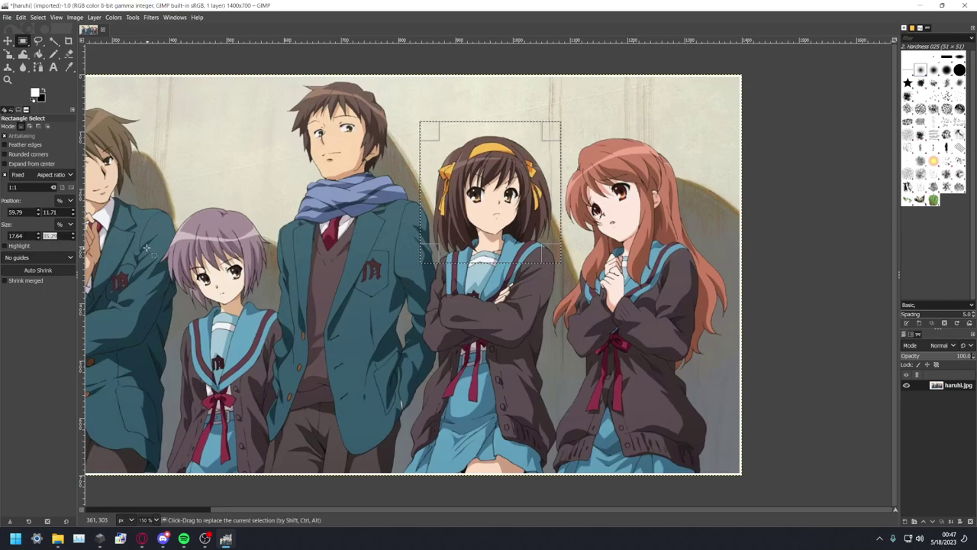
pyautogui.hotkey('alt', 'Tab')
pyautogui.write('17.')
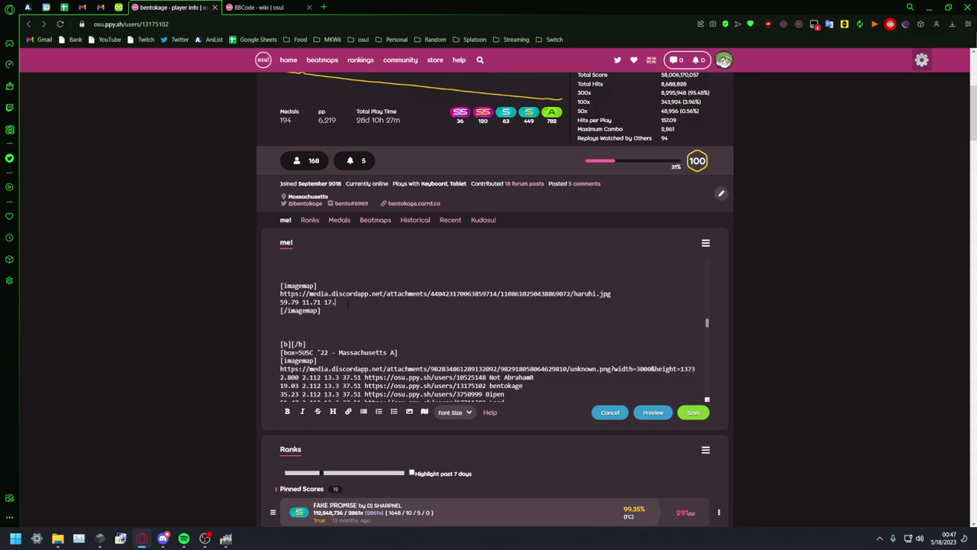
pyautogui.hotkey('alt', 'Tab')
pyautogui.hotkey('alt', 'Tab')
pyautogui.hotkey('alt', 'Tab')
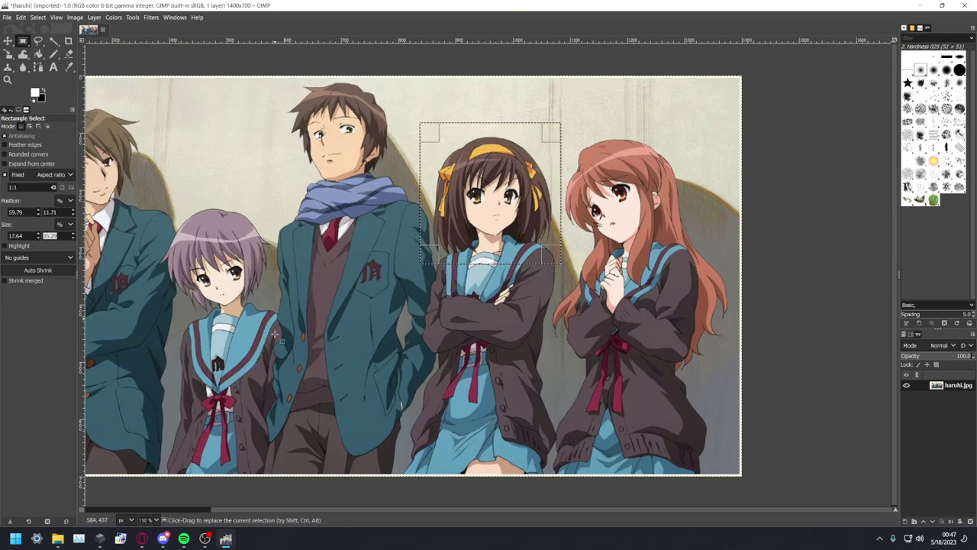
pyautogui.hotkey('alt', 'Tab')
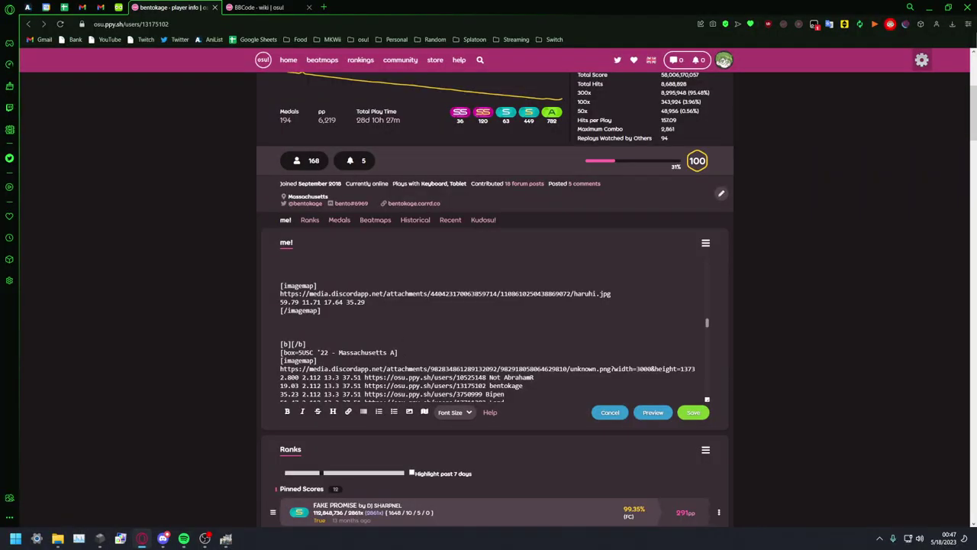
# - Finish the imagemap line with the URL of the currently open osu! profile and the link title bento
pyautogui.hotkey('ctrl', 'l')
pyautogui.hotkey('ctrl', 'c')
pyautogui.click(387, 303)
pyautogui.hotkey('ctrl', 'v')
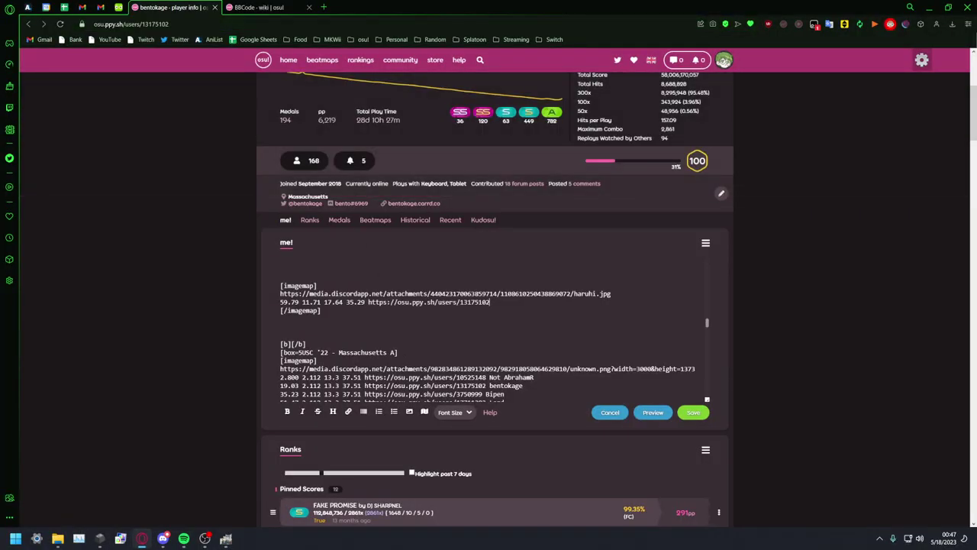
pyautogui.write('bento')
# - Preview the me! section and test the bento link on the yellow-headband girl's head in a separate tab, closing that tab again
pyautogui.click(653, 412)
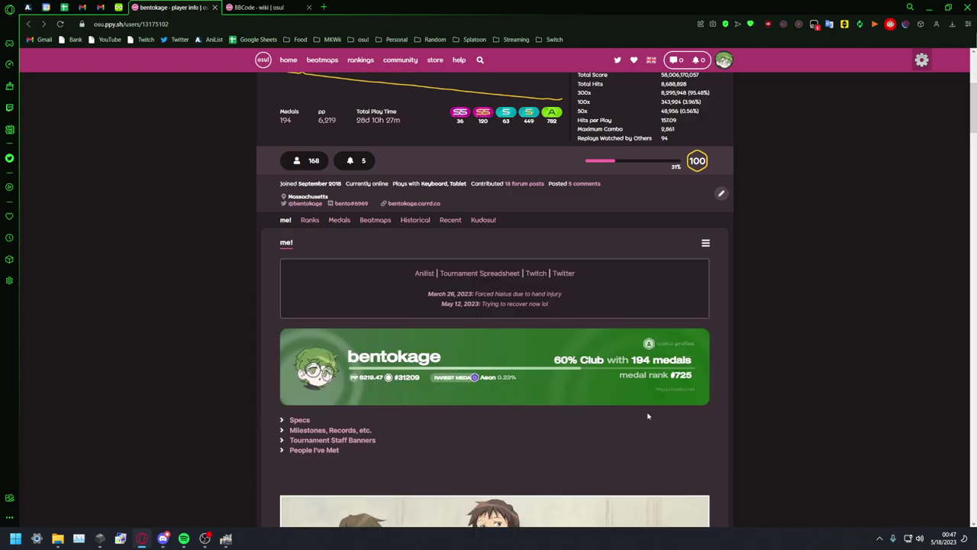
pyautogui.scroll(-3, 193, 333)
pyautogui.scroll(-1, 576, 314)
pyautogui.moveTo(576, 314)
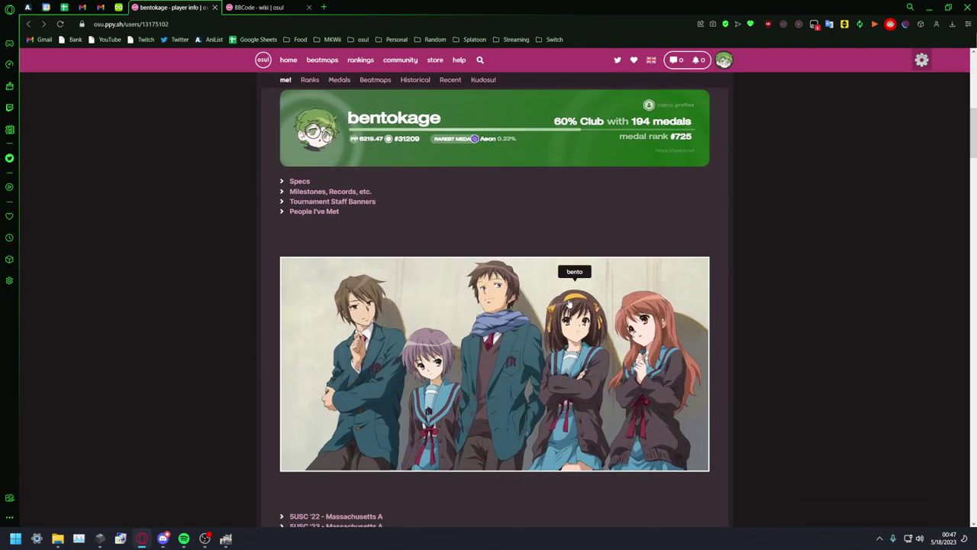
pyautogui.middleClick(579, 318)
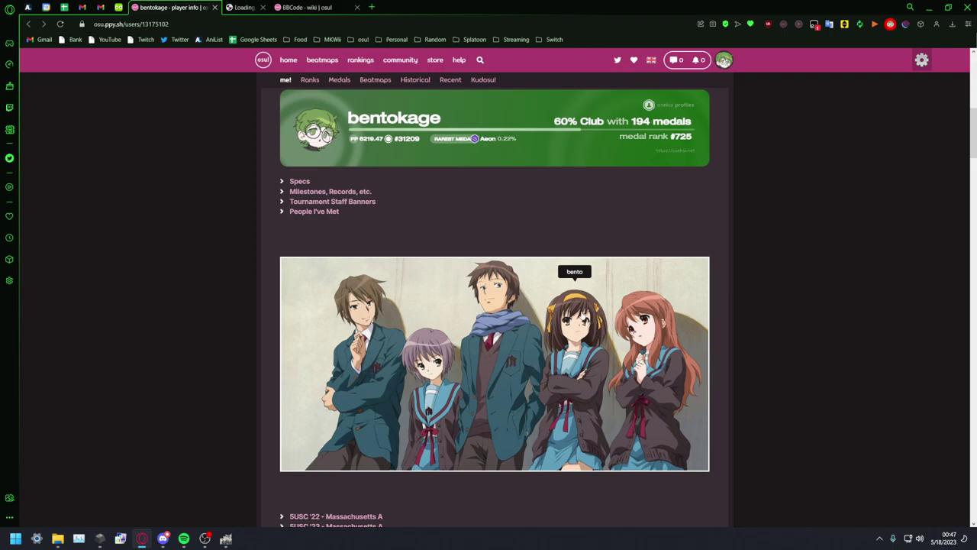
pyautogui.click(249, 6)
pyautogui.middleClick(267, 5)
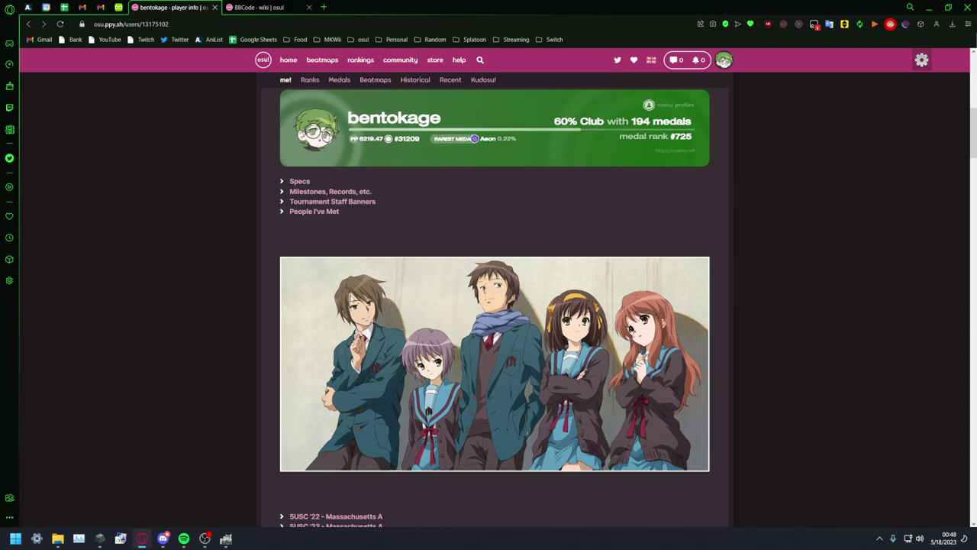
pyautogui.scroll(-1, 760, 269)
pyautogui.scroll(1, 598, 290)
pyautogui.scroll(-1, 501, 373)
pyautogui.scroll(1, 502, 373)
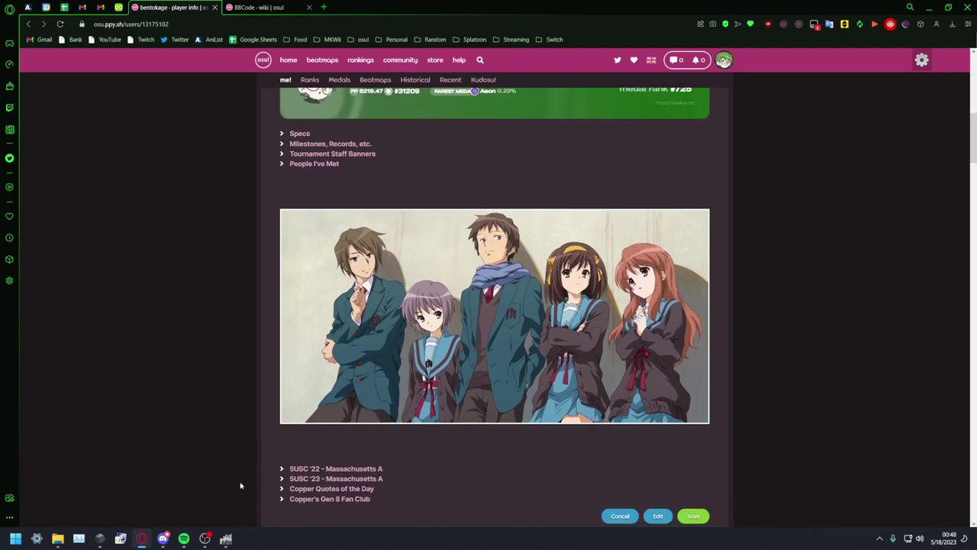
# - Switch to GIMP and fit a square selection of about 16.29 × 32.57 percent around the purple-haired girl's head, positioned at about 26.71, 30.57
pyautogui.hotkey('alt', 'Tab')
pyautogui.moveTo(508, 190); pyautogui.dragTo(237, 265)
pyautogui.moveTo(282, 329); pyautogui.dragTo(272, 318)
pyautogui.moveTo(240, 252); pyautogui.dragTo(254, 263)
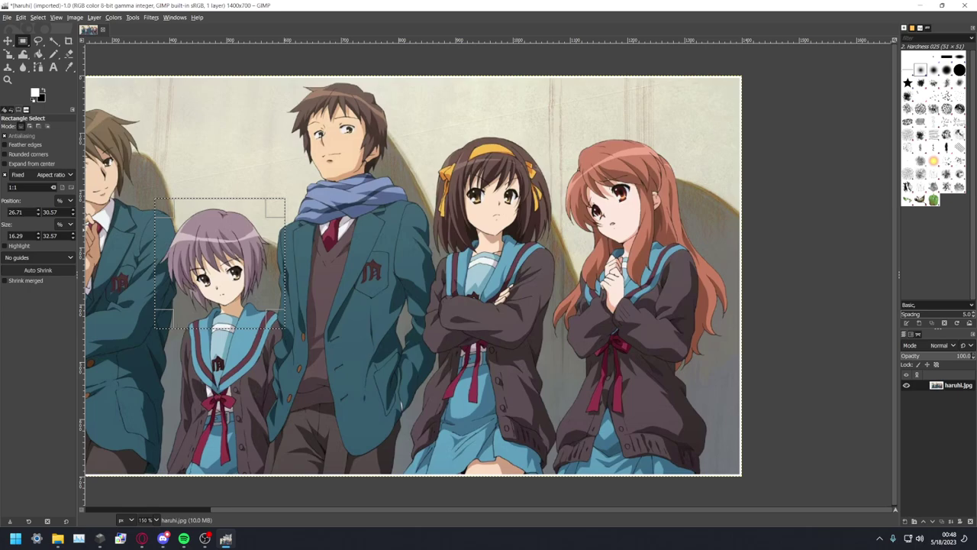
# - Return to the profile's me! editor in the browser and start a second imagemap line below the bento line with X value 26.71
pyautogui.hotkey('alt', 'Tab')
pyautogui.scroll(-2, 575, 410)
pyautogui.click(658, 422)
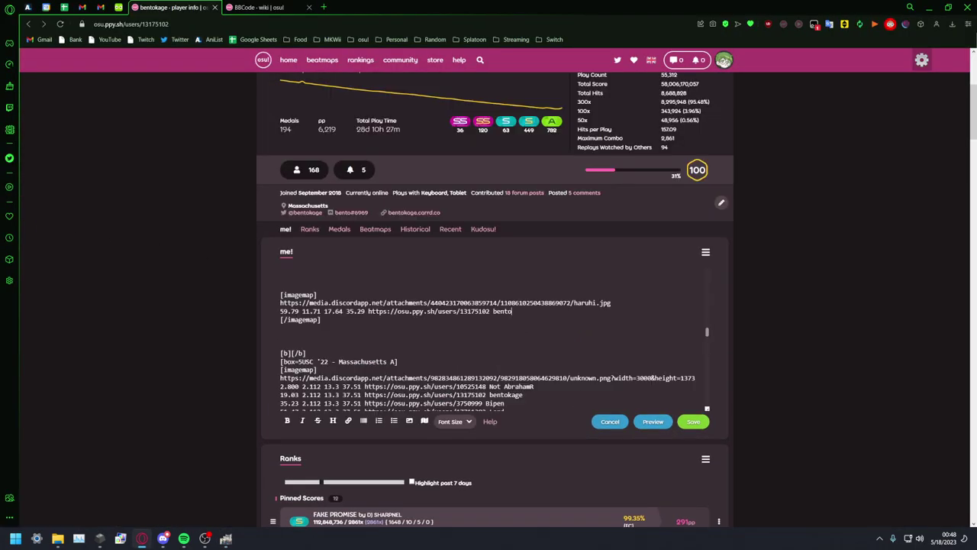
pyautogui.click(523, 312)
pyautogui.press('Return')
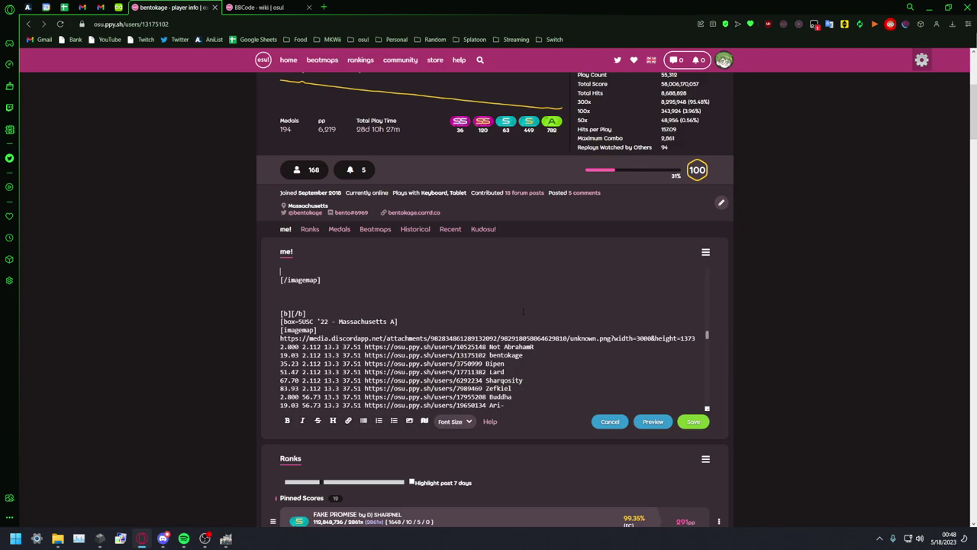
pyautogui.write('26.71')
pyautogui.scroll(2, 379, 330)
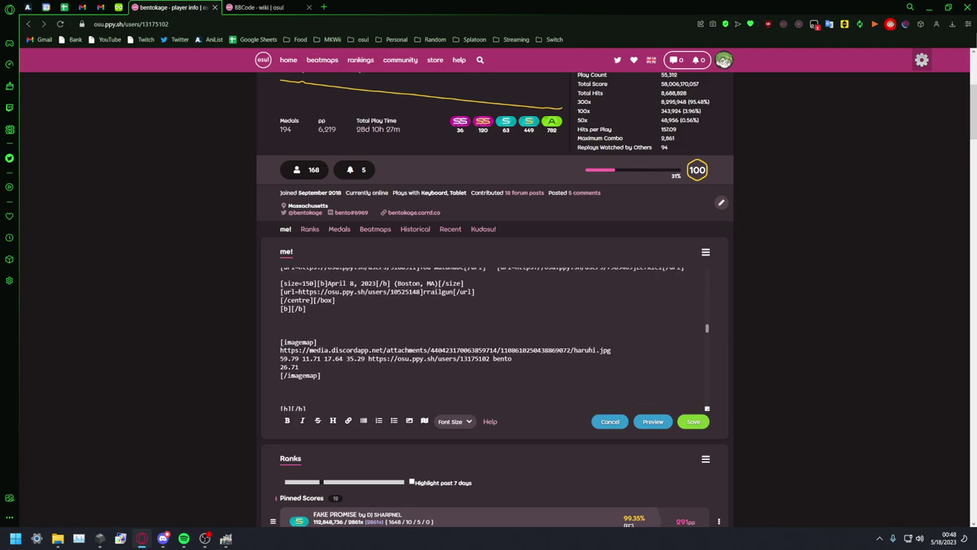
# - Copy the remaining GIMP selection values into the second imagemap line as Y, width and height 30.57 16.29 32.57
pyautogui.hotkey('alt', 'Tab')
pyautogui.hotkey('alt', 'Tab')
pyautogui.hotkey('alt', 'Tab')
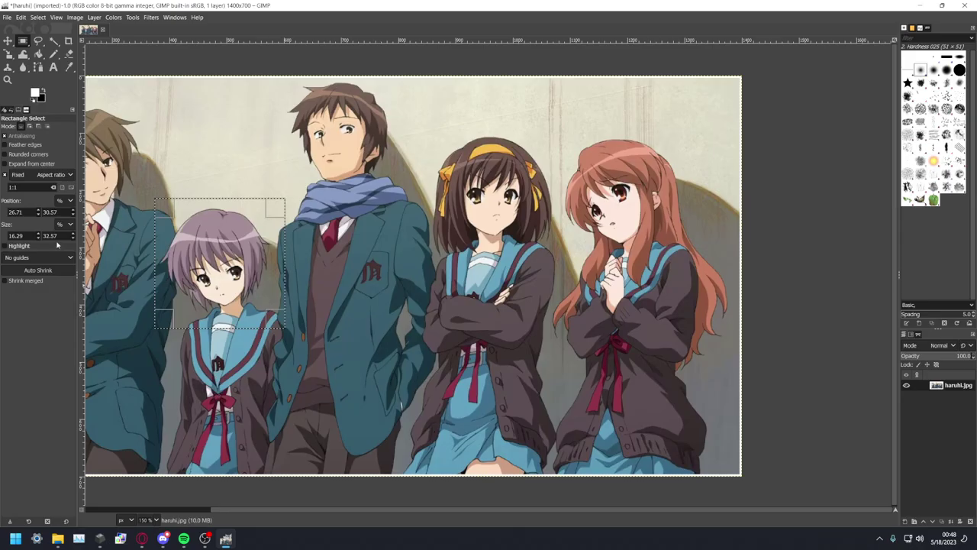
pyautogui.hotkey('alt', 'Tab')
pyautogui.write('16.2')
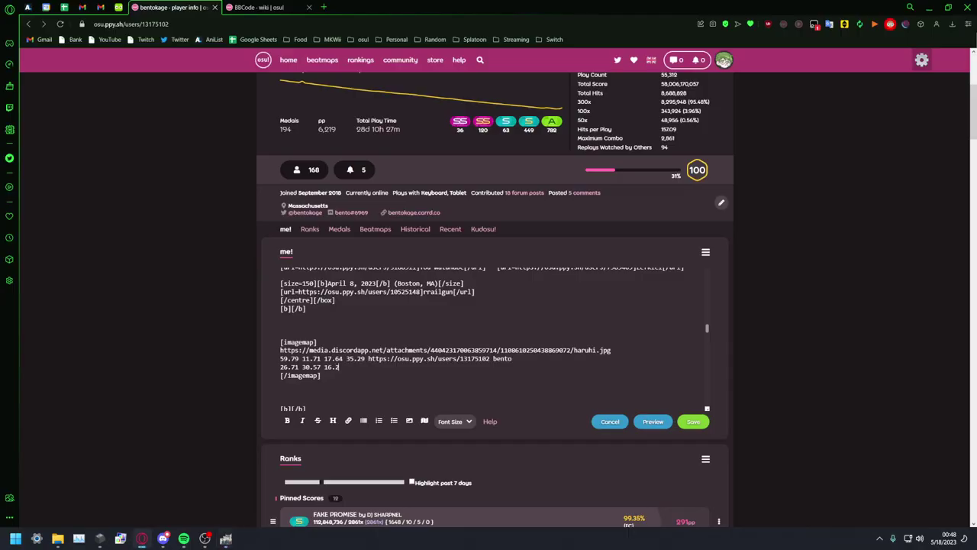
pyautogui.write('9')
pyautogui.hotkey('alt', 'Tab')
pyautogui.hotkey('alt', 'Tab')
# - Open Haxagon's osu! profile in a new tab and add its URL and the title Haxagon to the second imagemap line
pyautogui.click(327, 8)
pyautogui.write('haxa')
pyautogui.press('Down')
pyautogui.press('Return')
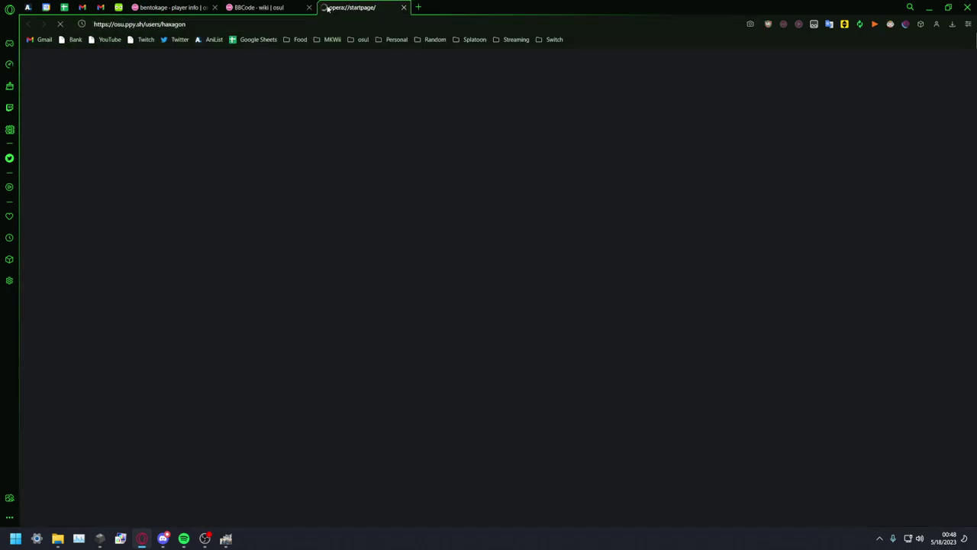
pyautogui.click(183, 24)
pyautogui.hotkey('ctrl', 'c')
pyautogui.click(171, 6)
pyautogui.hotkey('ctrl', 'v')
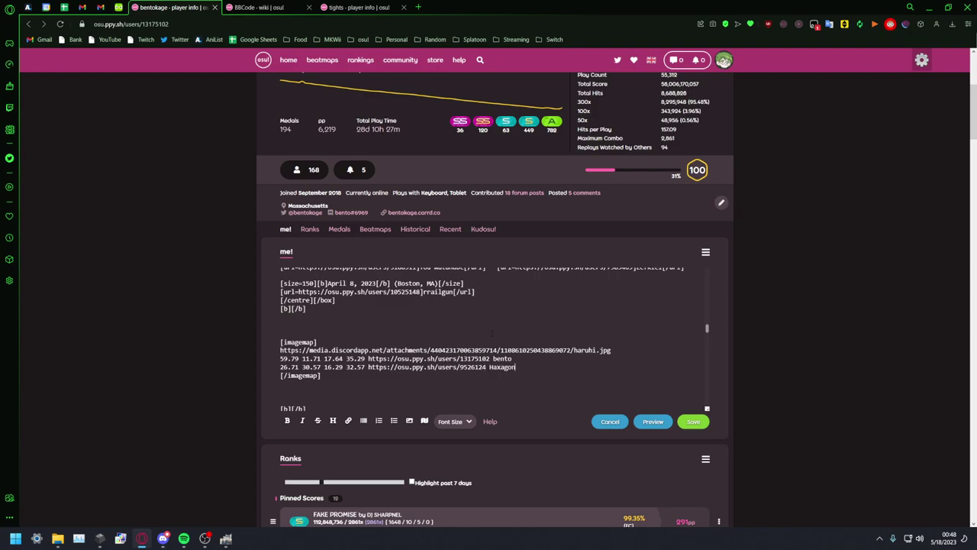
pyautogui.write('Haxagon')
# - Preview the me! section and check the Haxagon link area on the purple-haired girl's head
pyautogui.click(653, 421)
pyautogui.scroll(-4, 413, 321)
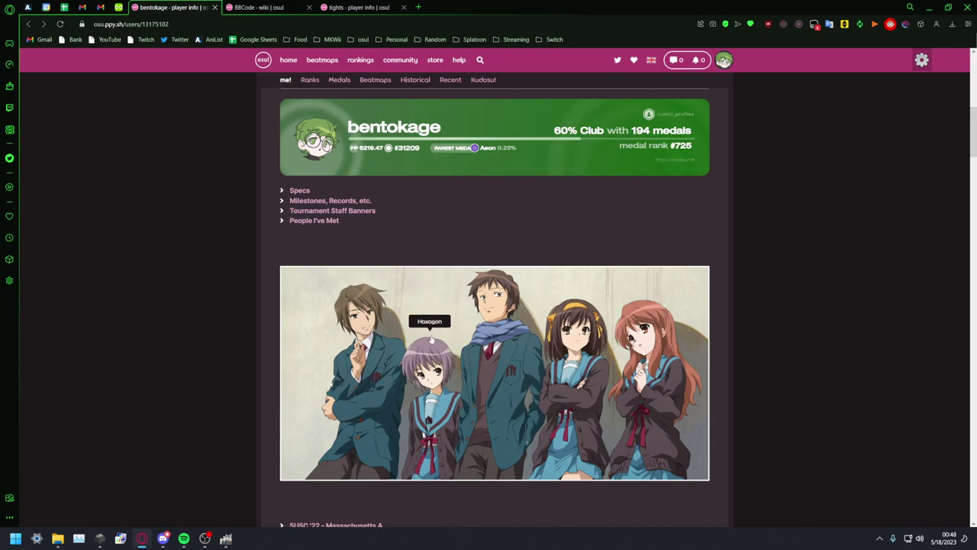
pyautogui.scroll(-1, 431, 340)
pyautogui.scroll(1, 429, 344)
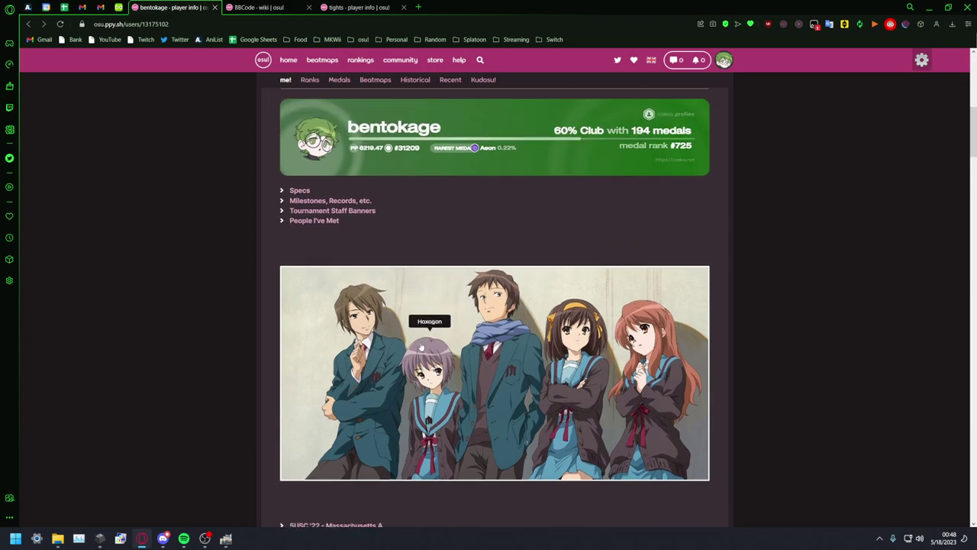
# - Switch to GIMP, nudge the square selection to about 26.86, 30.71 percent, and return to the browser's imagemap preview
pyautogui.click(226, 539)
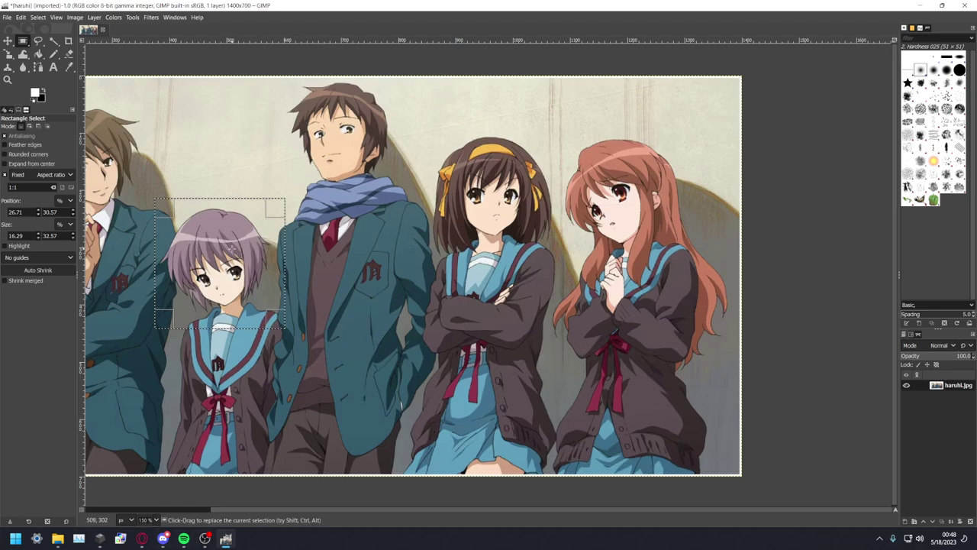
pyautogui.moveTo(232, 249)
pyautogui.mouseDown()
pyautogui.moveTo(275, 229)
pyautogui.moveTo(233, 250)
pyautogui.mouseUp()
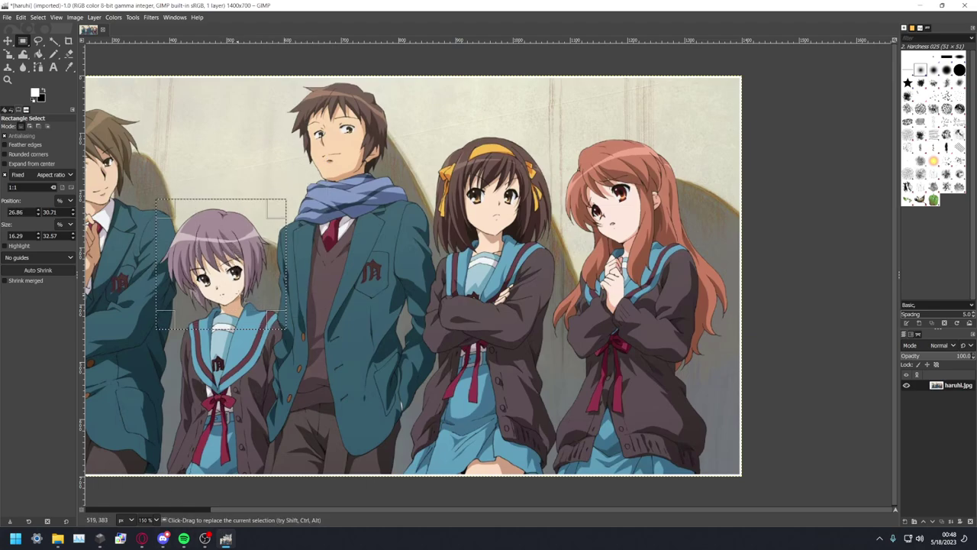
pyautogui.hotkey('alt', 'Tab')
pyautogui.scroll(-1, 458, 299)
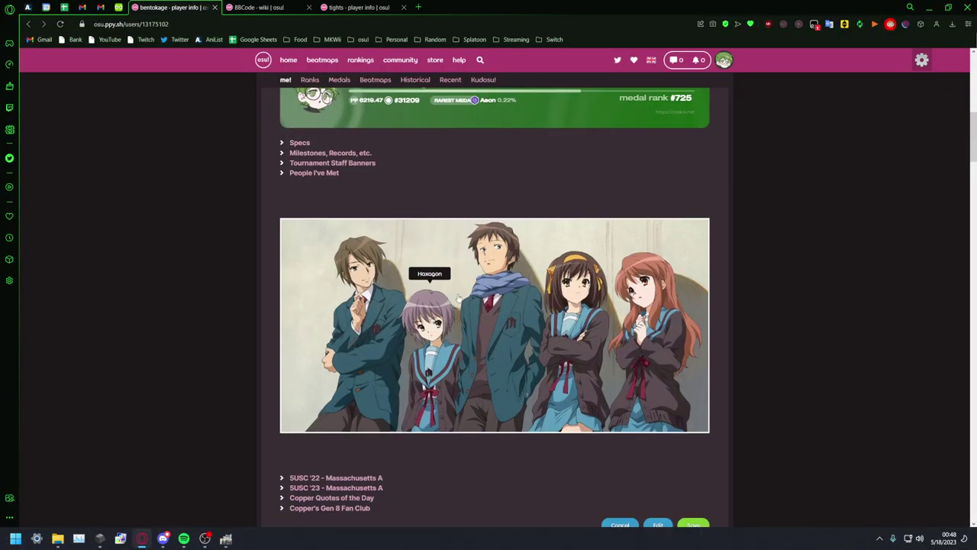